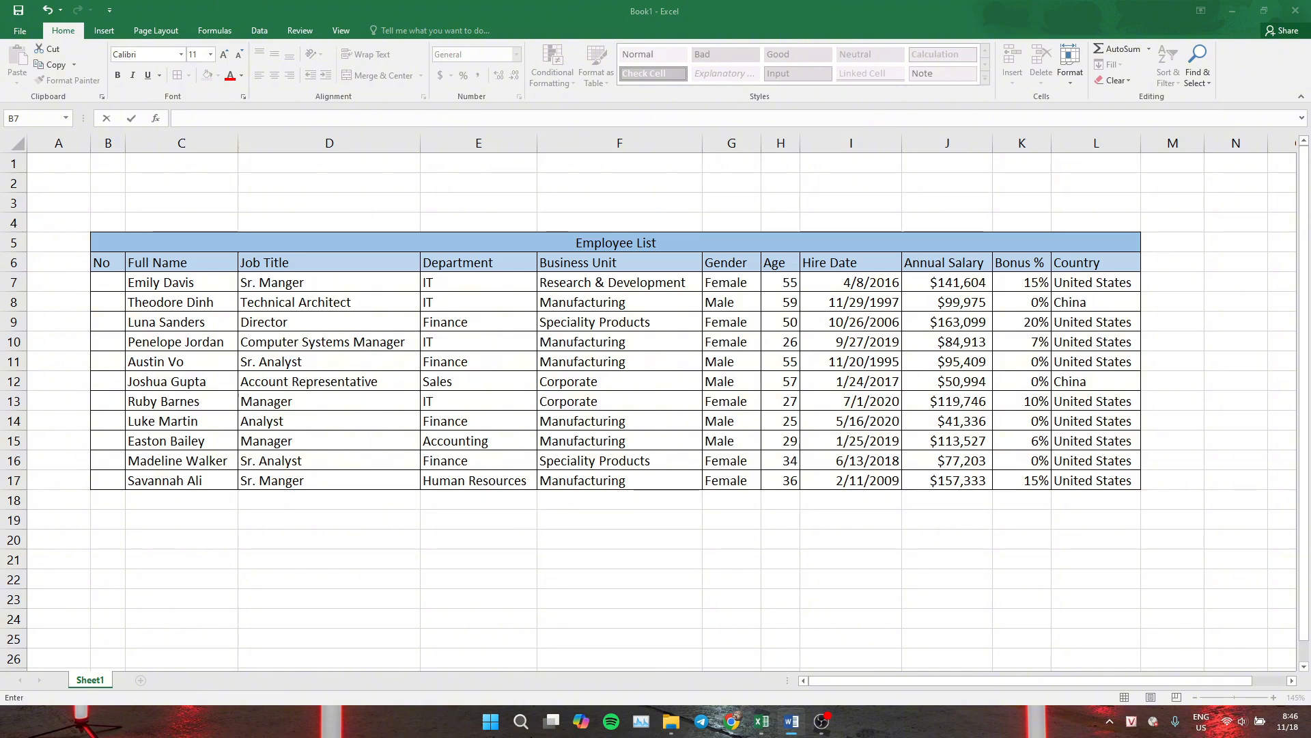
pyautogui.hotkey('alt', 'Tab')
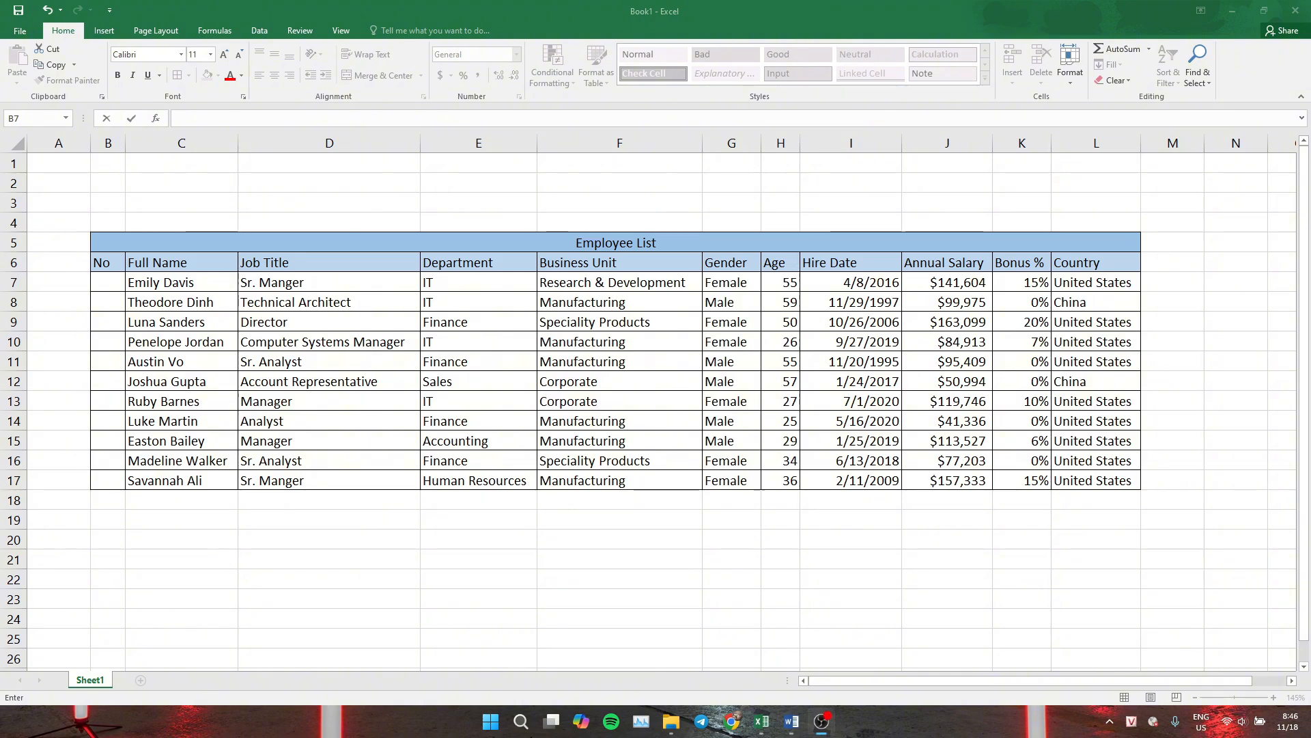
pyautogui.hotkey('alt', 'Tab')
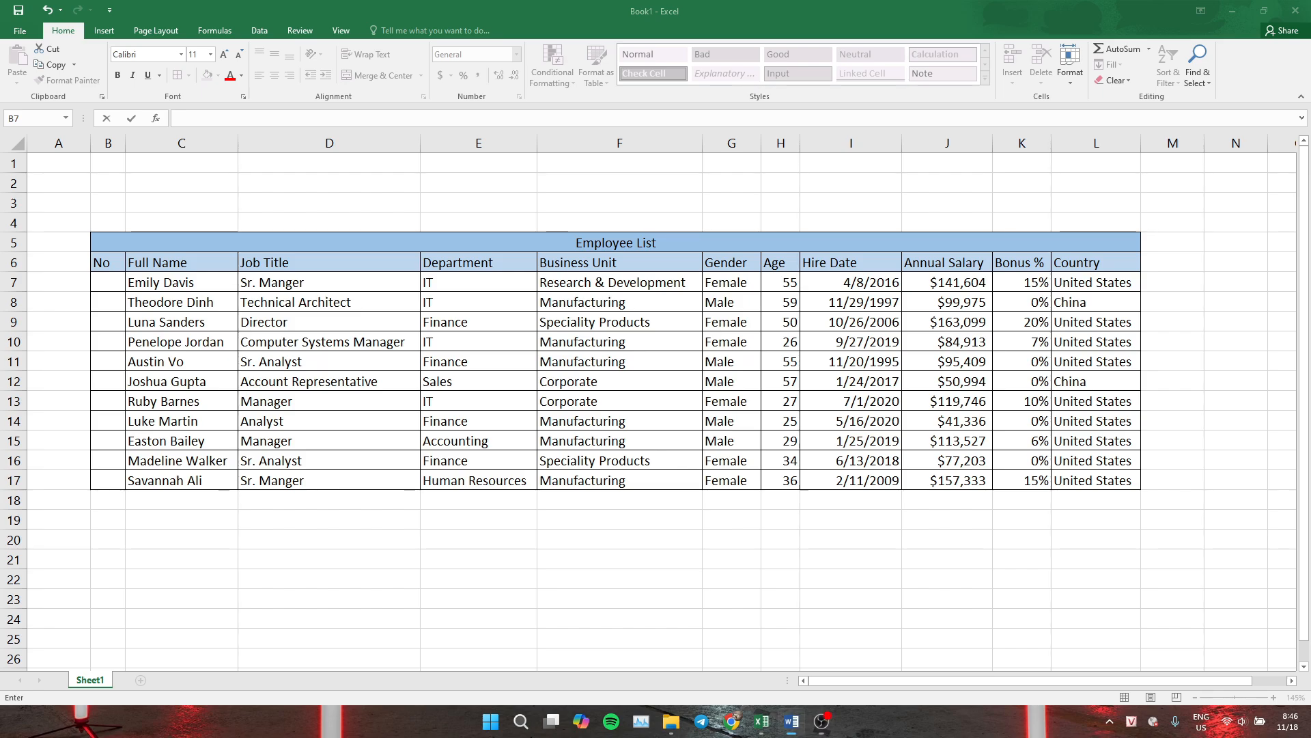
pyautogui.click(117, 280)
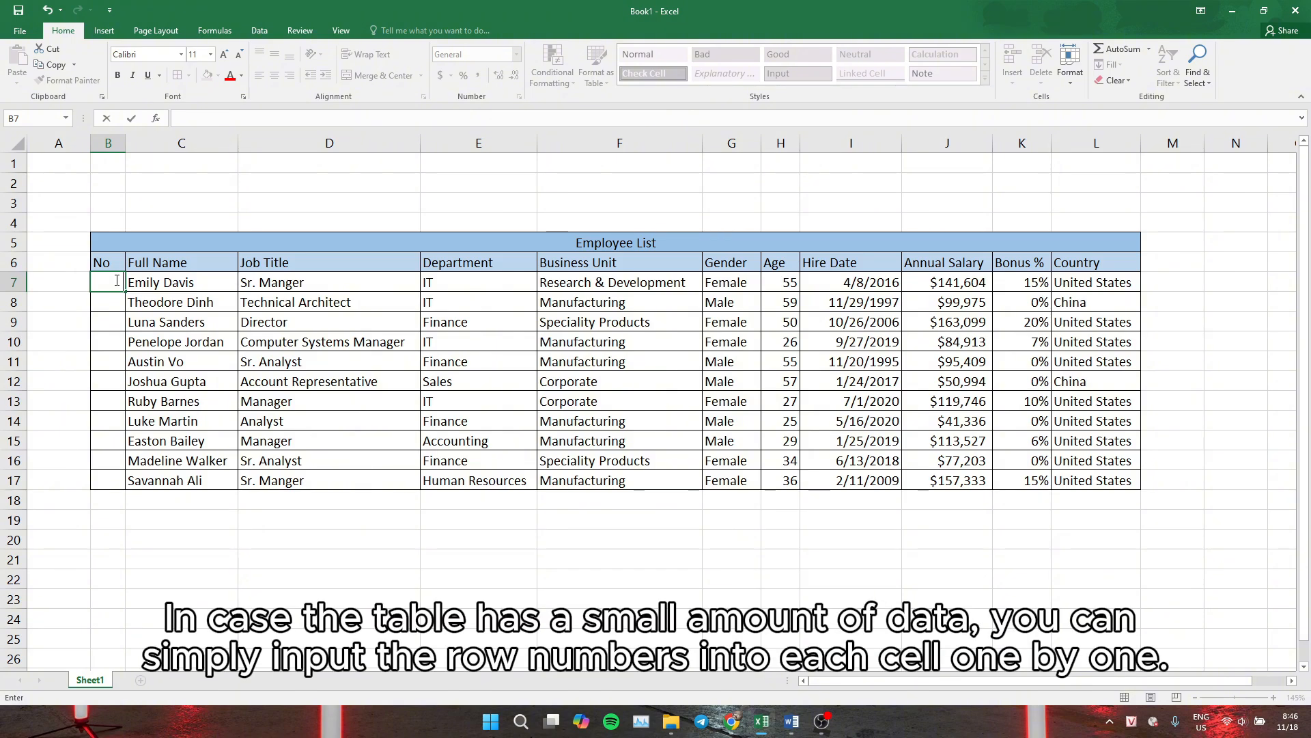
pyautogui.write('1')
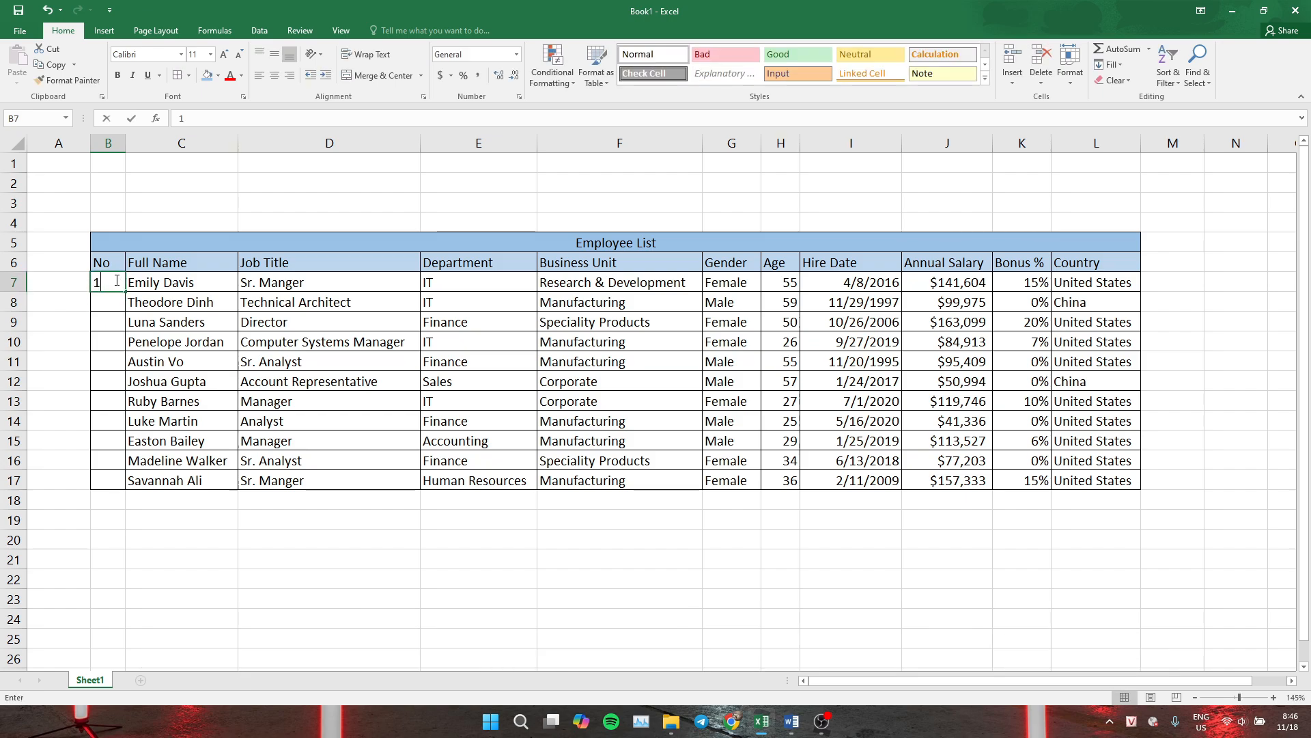
pyautogui.press('Return')
pyautogui.write('2')
pyautogui.press('Return')
pyautogui.write('3')
pyautogui.press('Return')
pyautogui.write('4')
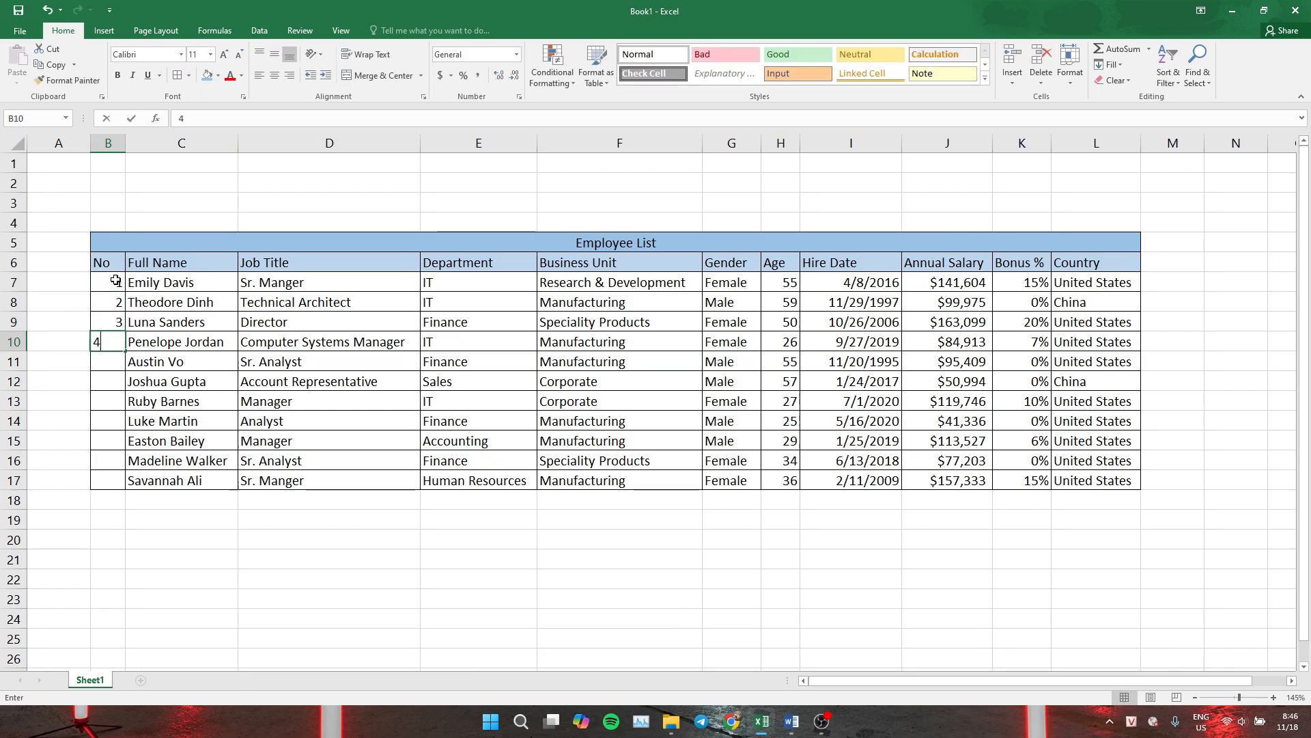
pyautogui.press('Return')
pyautogui.write('5')
pyautogui.press('Return')
pyautogui.write('6')
pyautogui.press('Return')
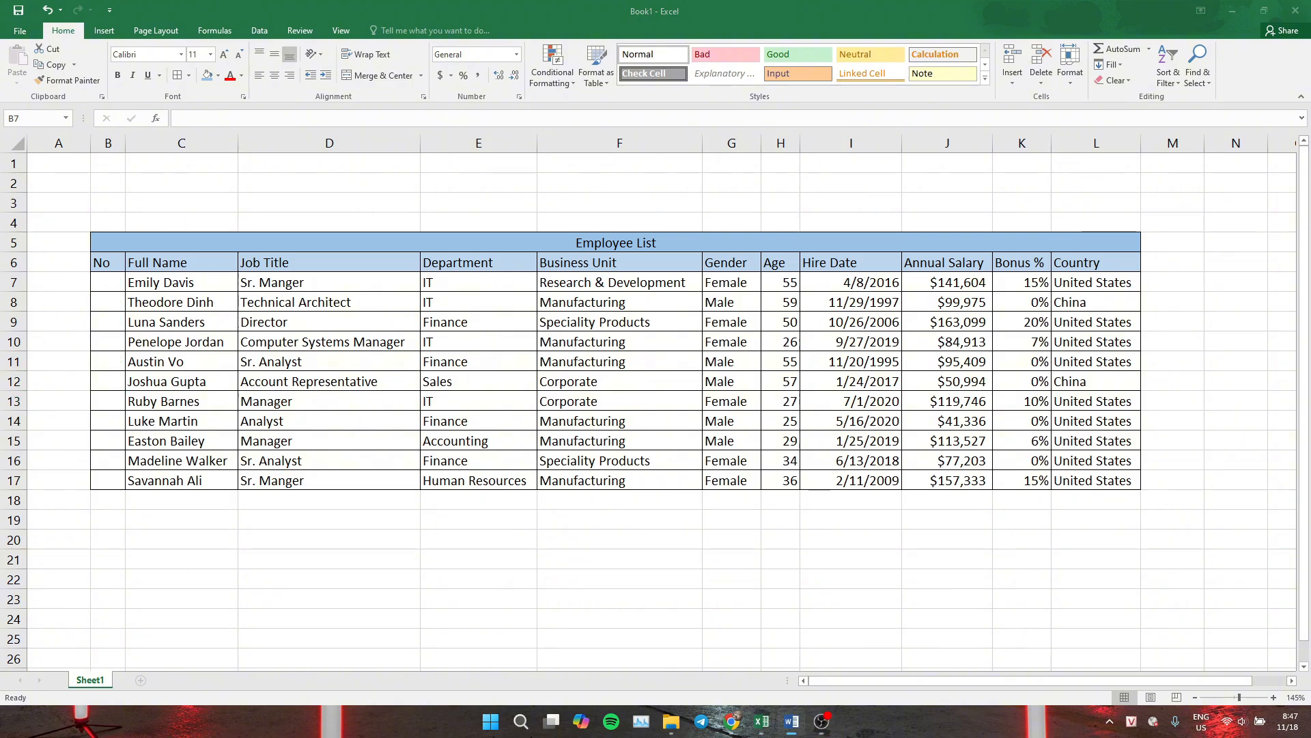
# Enter 1 in the first No cell and fill a number series from it down to row 17
pyautogui.click(118, 281)
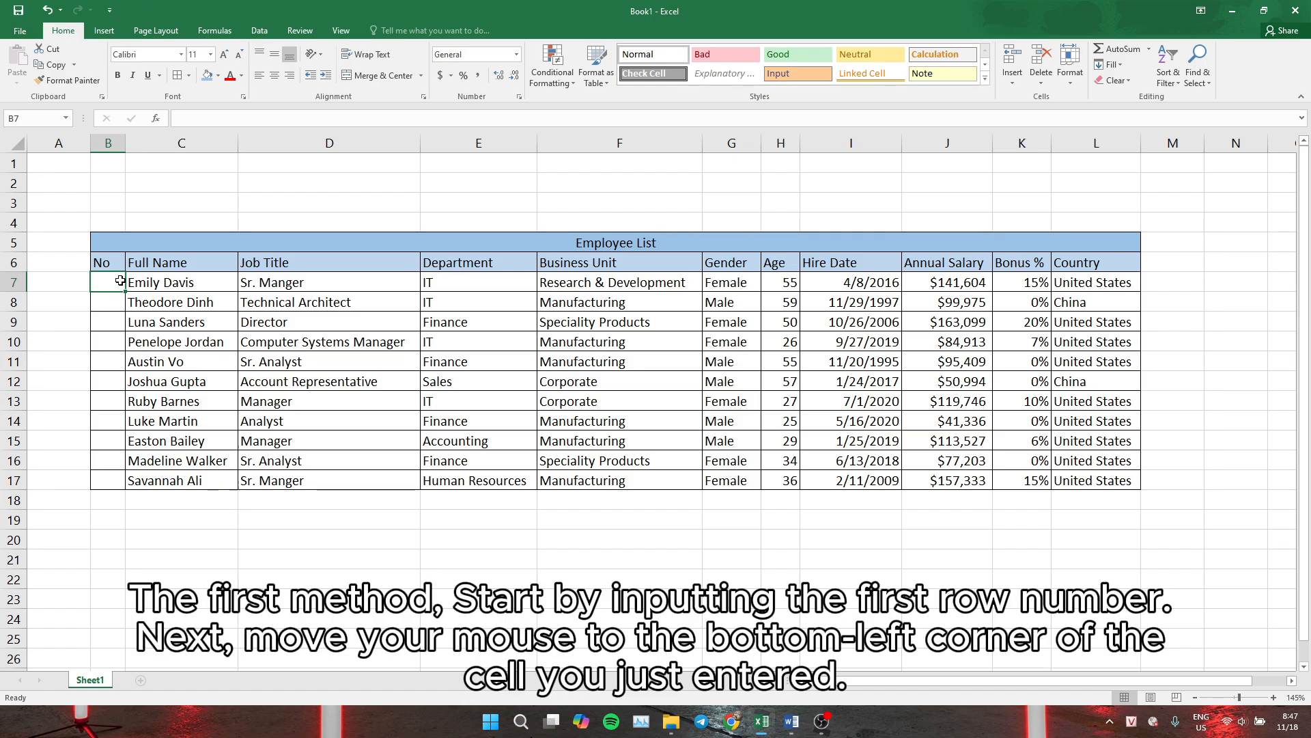
pyautogui.write('1')
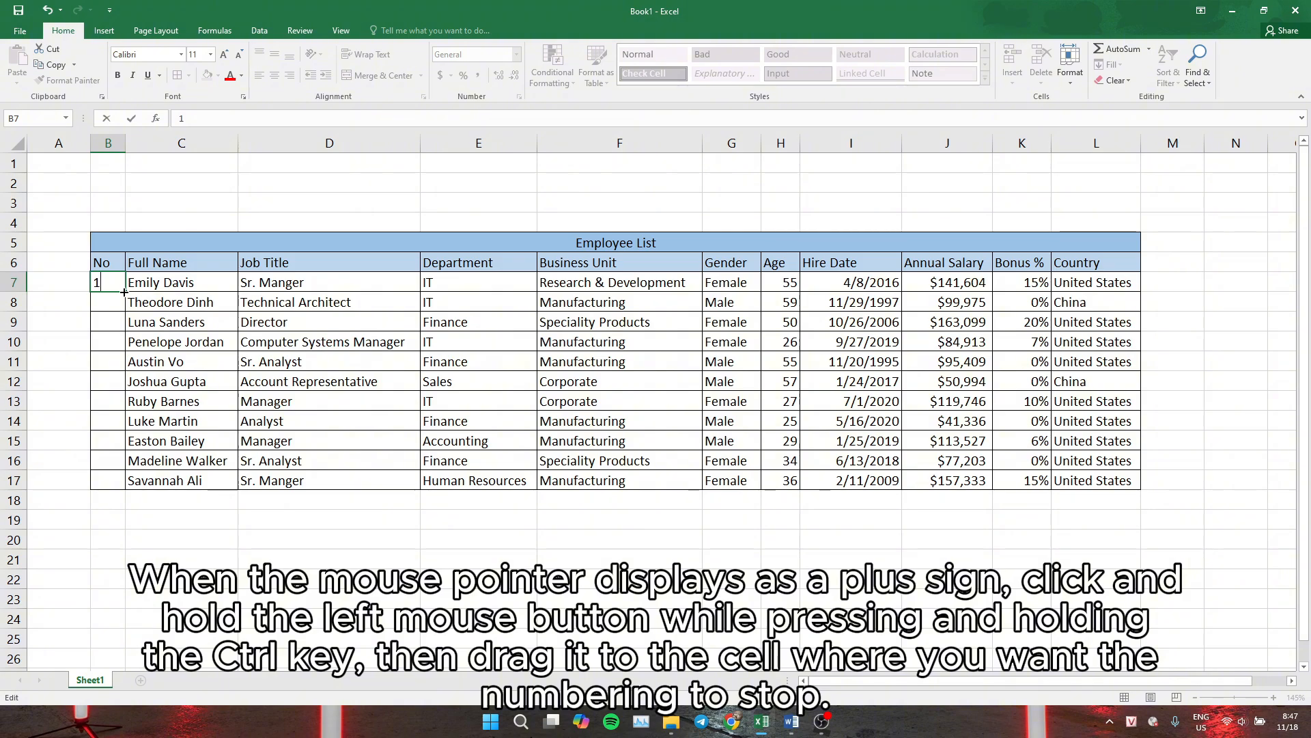
pyautogui.moveTo(123, 292); pyautogui.dragTo(117, 486)
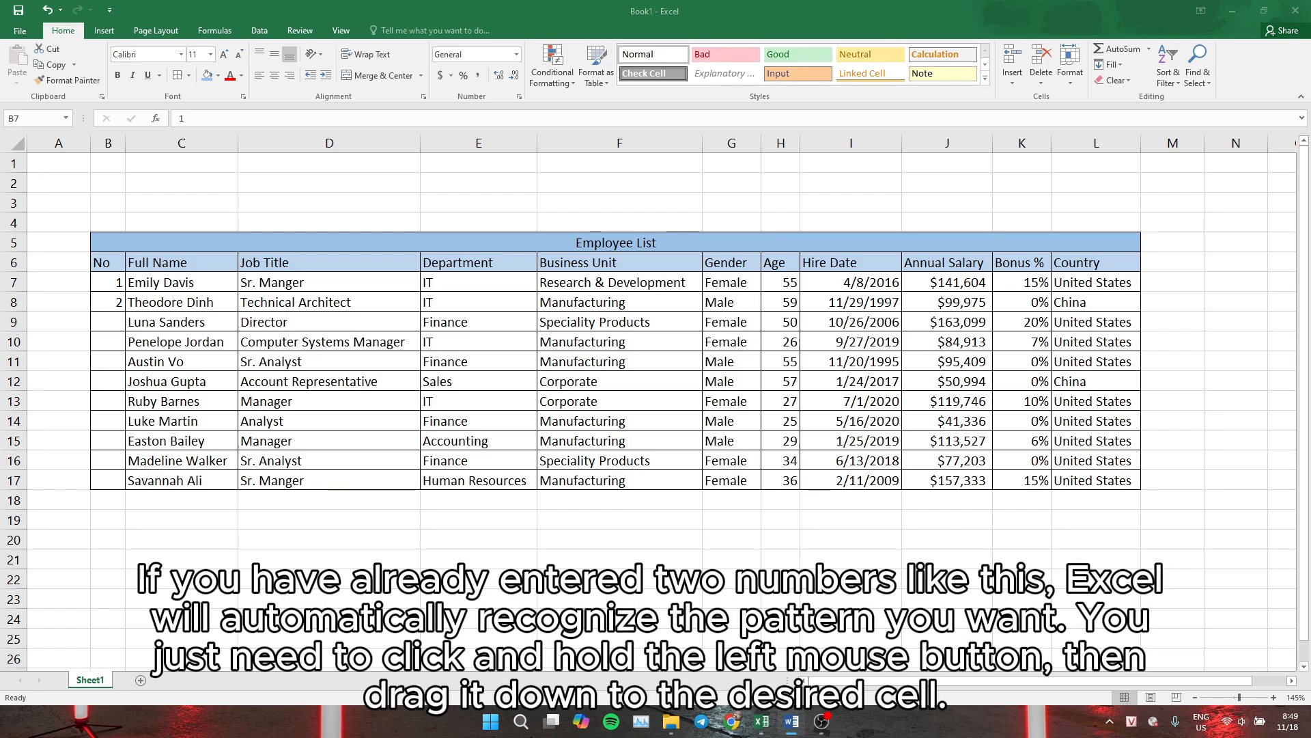
# Fill the 1, 2 pattern in the No column down to row 17
pyautogui.click(115, 286)
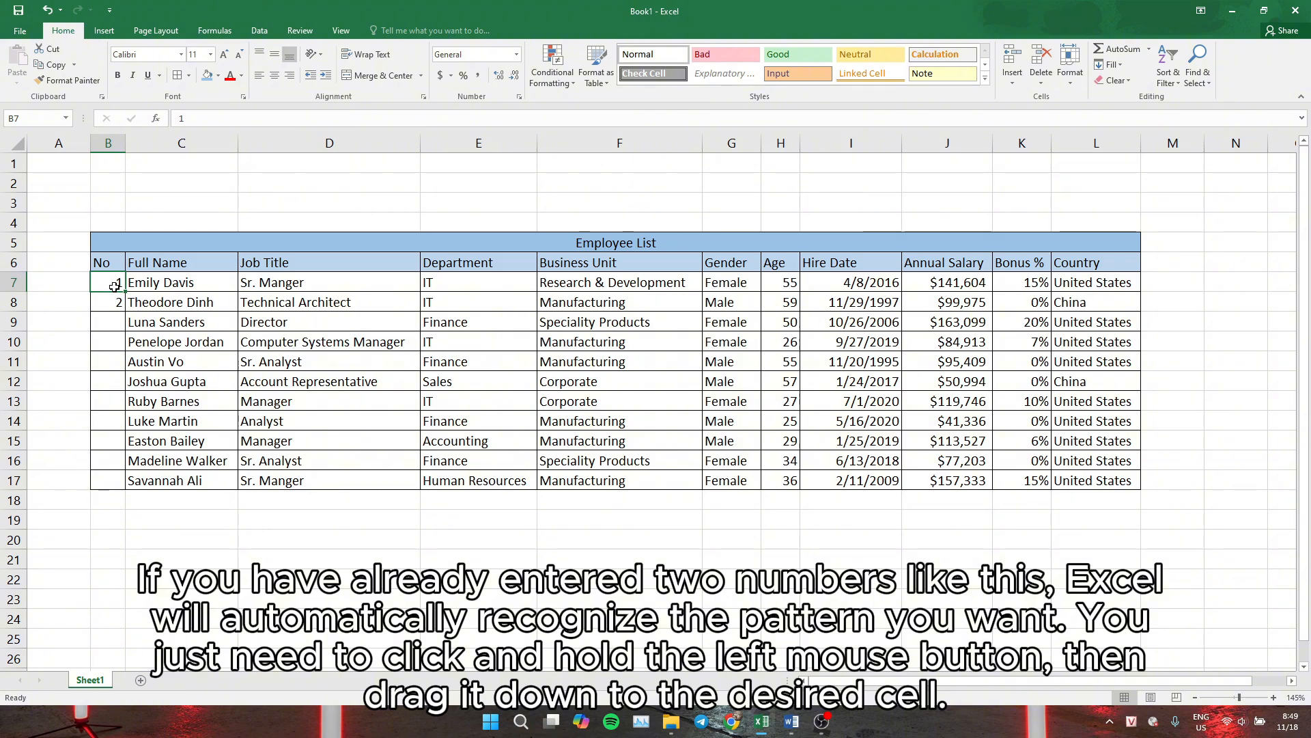
pyautogui.moveTo(115, 286); pyautogui.dragTo(120, 491)
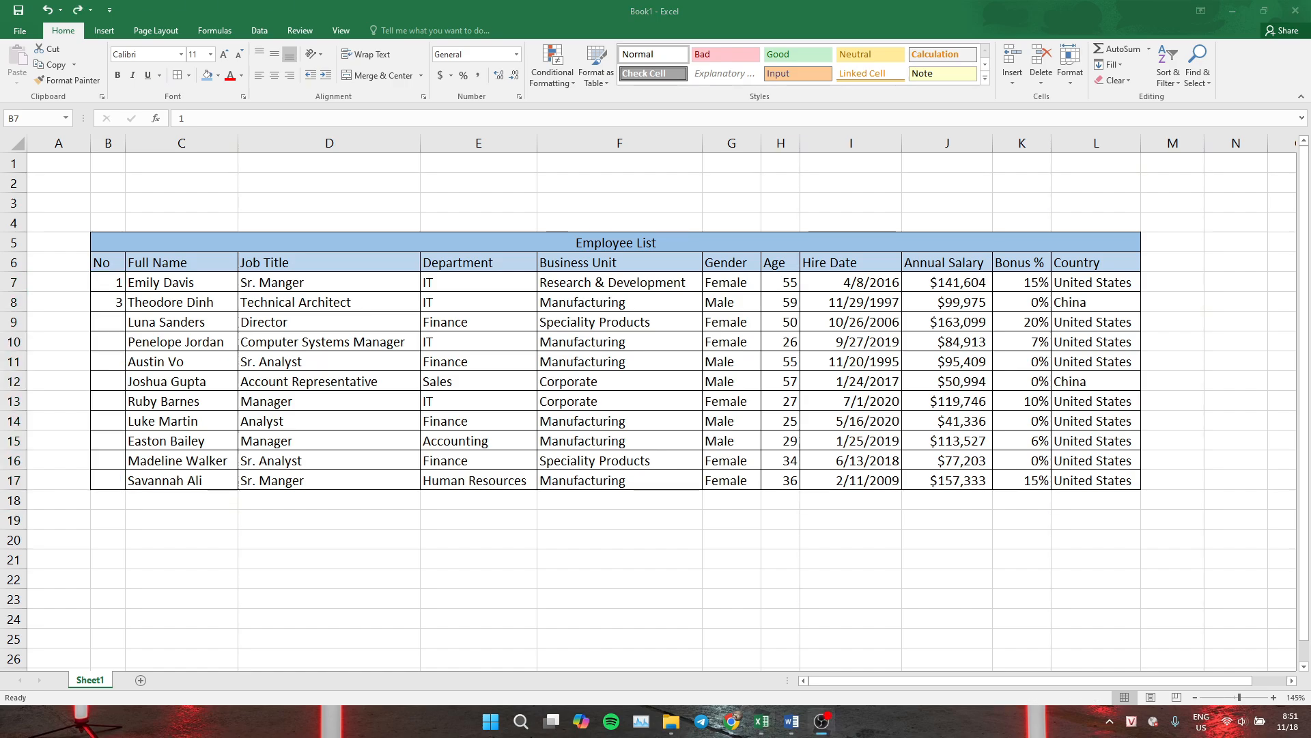
# Select the 1 and 3 cells and fill the odd-number series down the No column to row 17
pyautogui.click(103, 282)
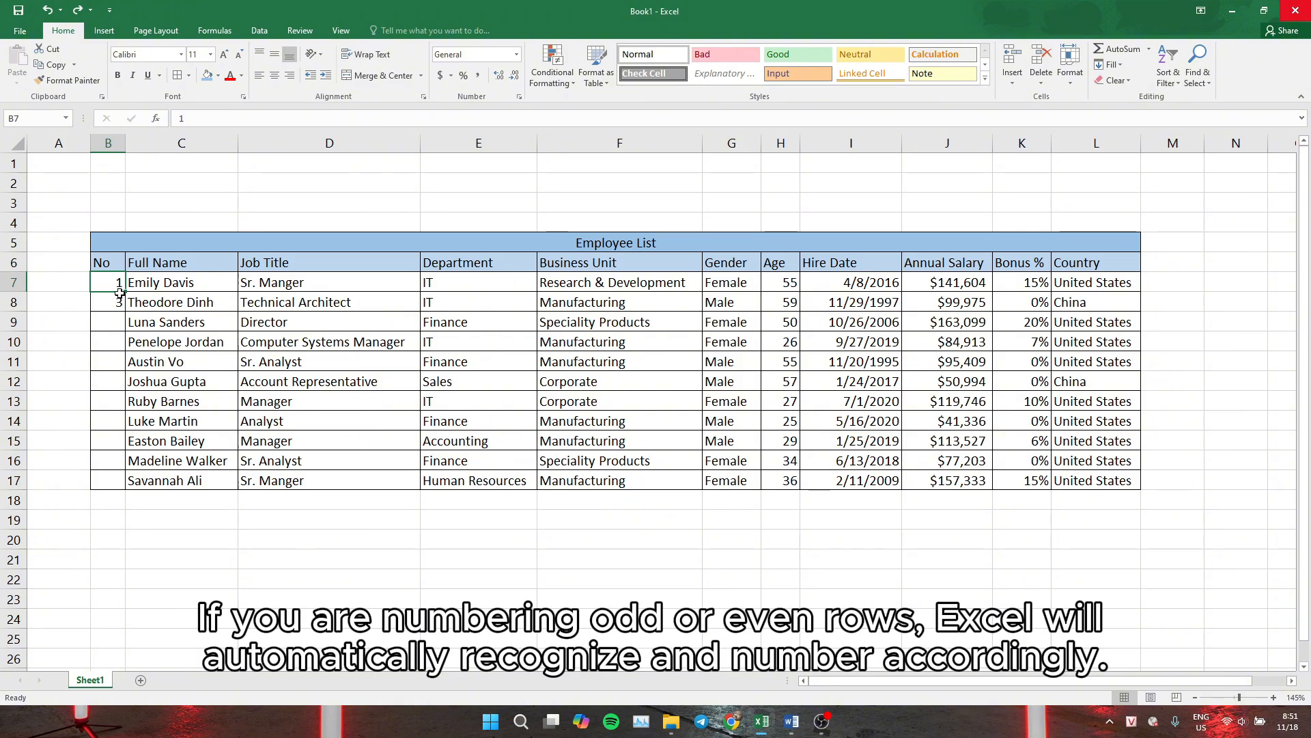
pyautogui.moveTo(108, 291); pyautogui.dragTo(113, 304)
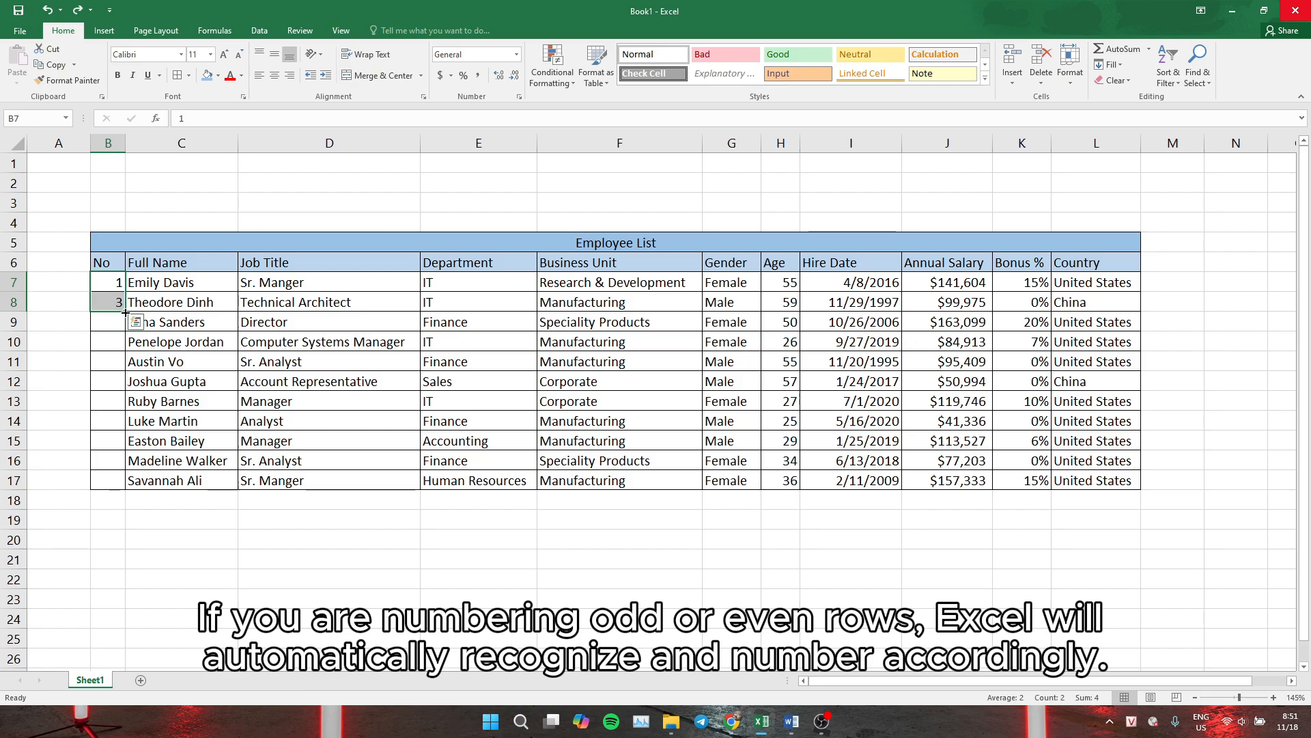
pyautogui.moveTo(125, 313); pyautogui.dragTo(113, 482)
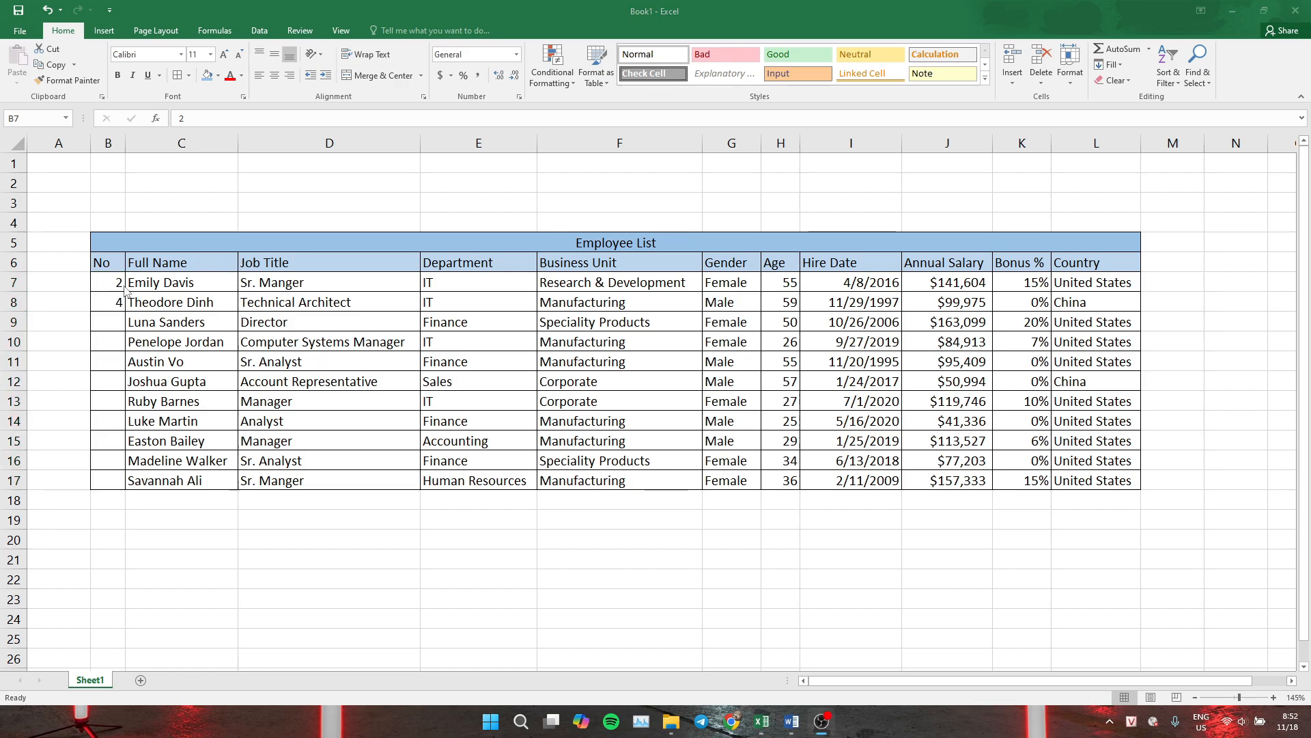
# Fill the 2 and 4 even-number pattern down the No column to row 17
pyautogui.click(109, 284)
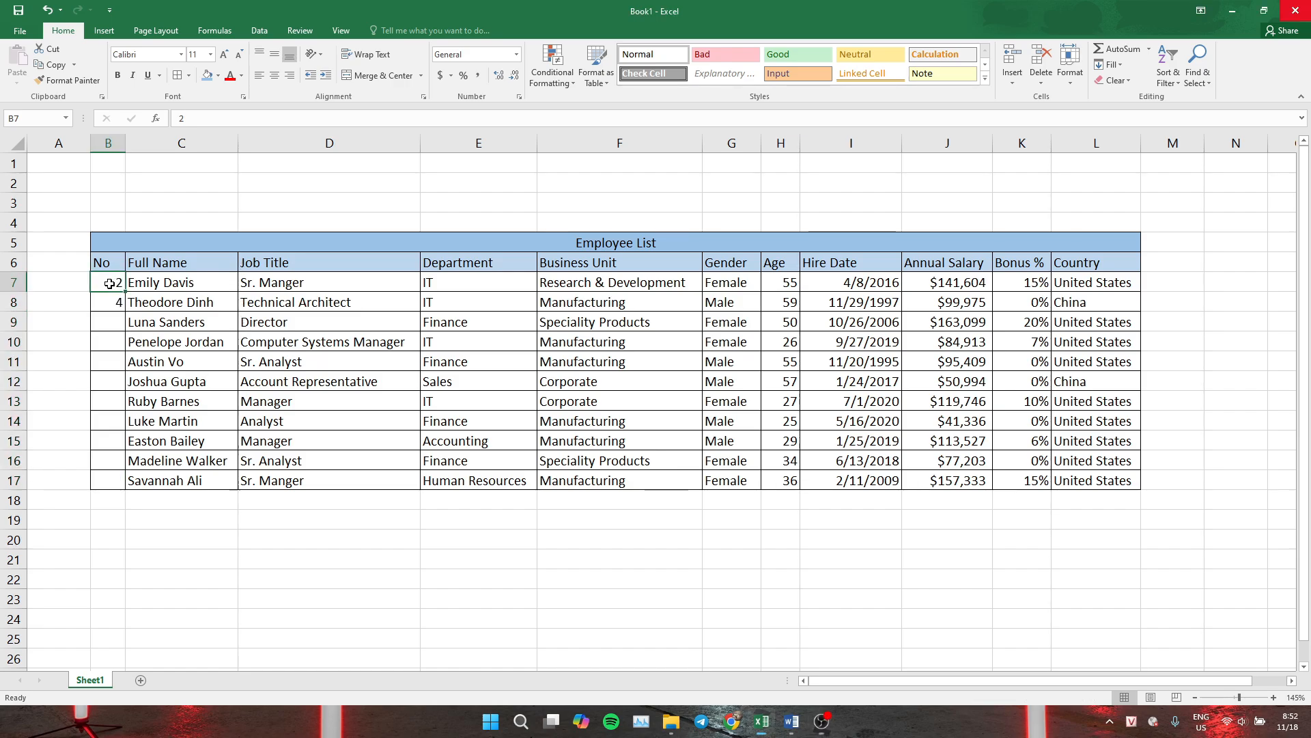
pyautogui.moveTo(104, 283); pyautogui.dragTo(114, 486)
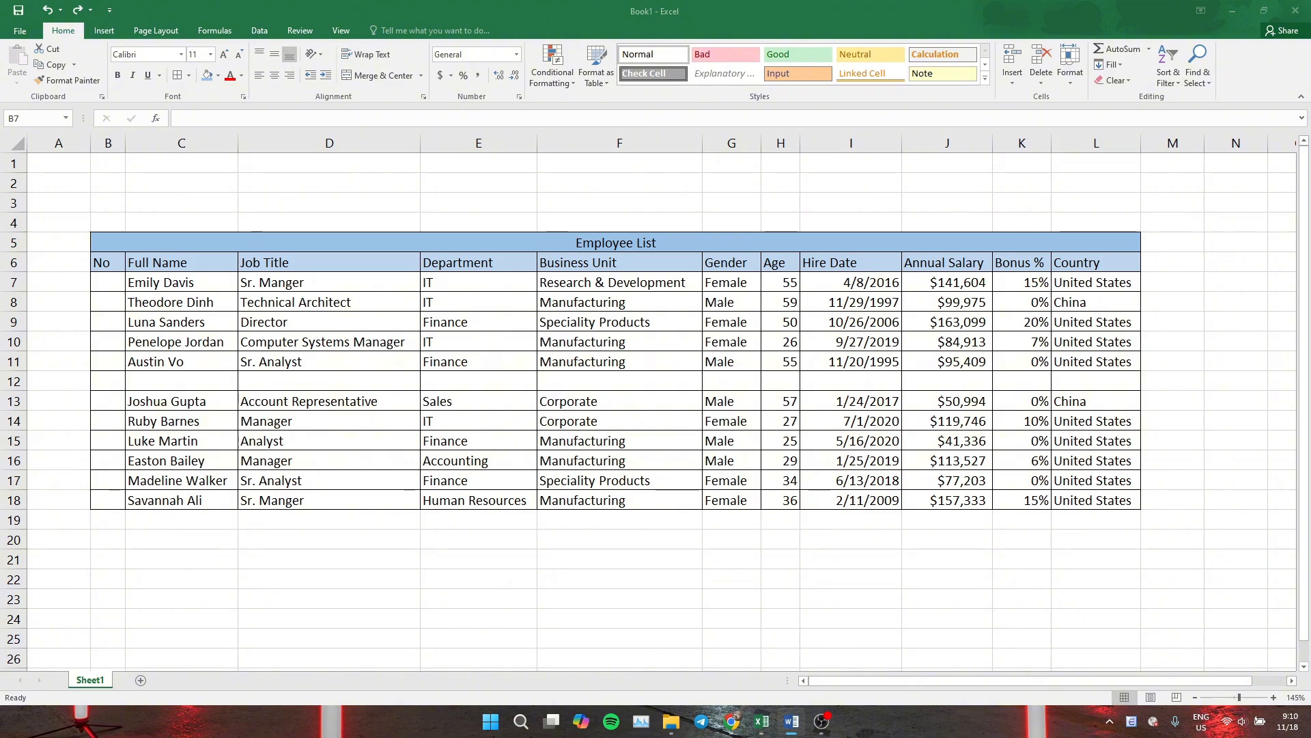
# Write the formula =if(C7="","",counta(C7:C7)) for the first No cell, B7
pyautogui.click(96, 284)
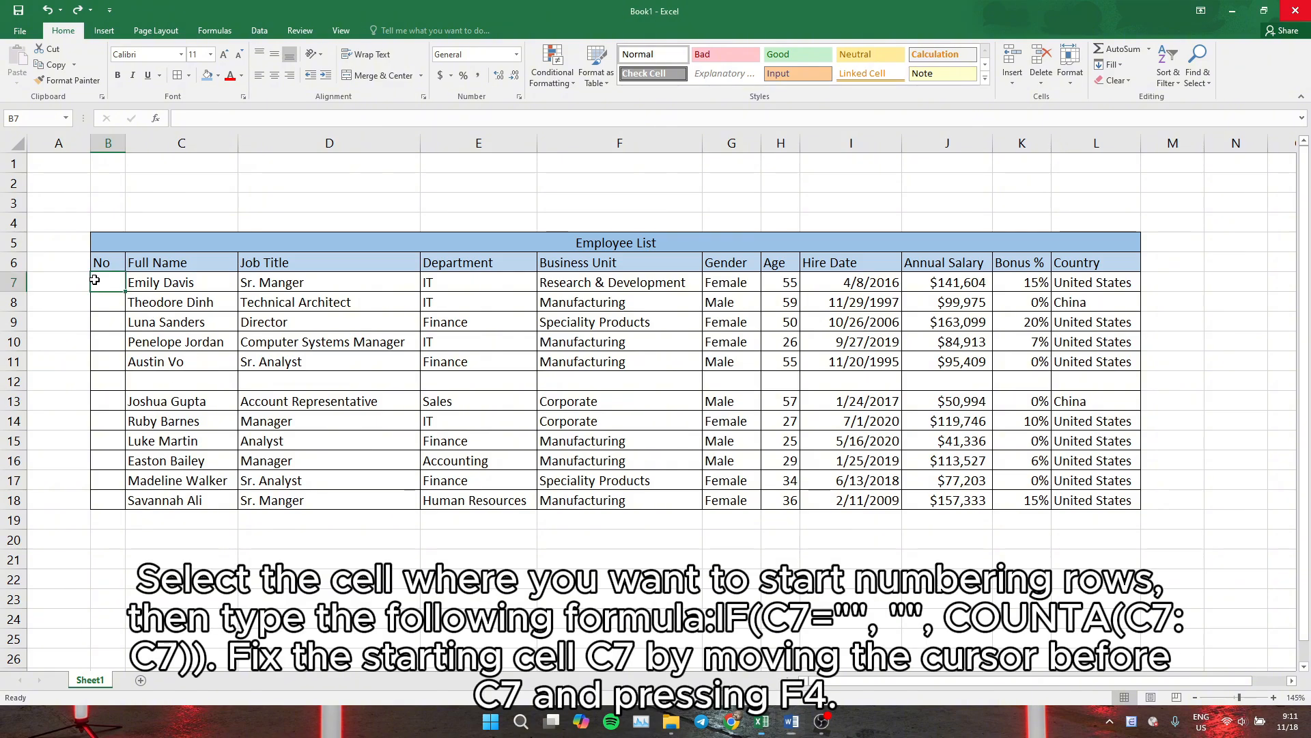
pyautogui.click(194, 122)
pyautogui.write('=')
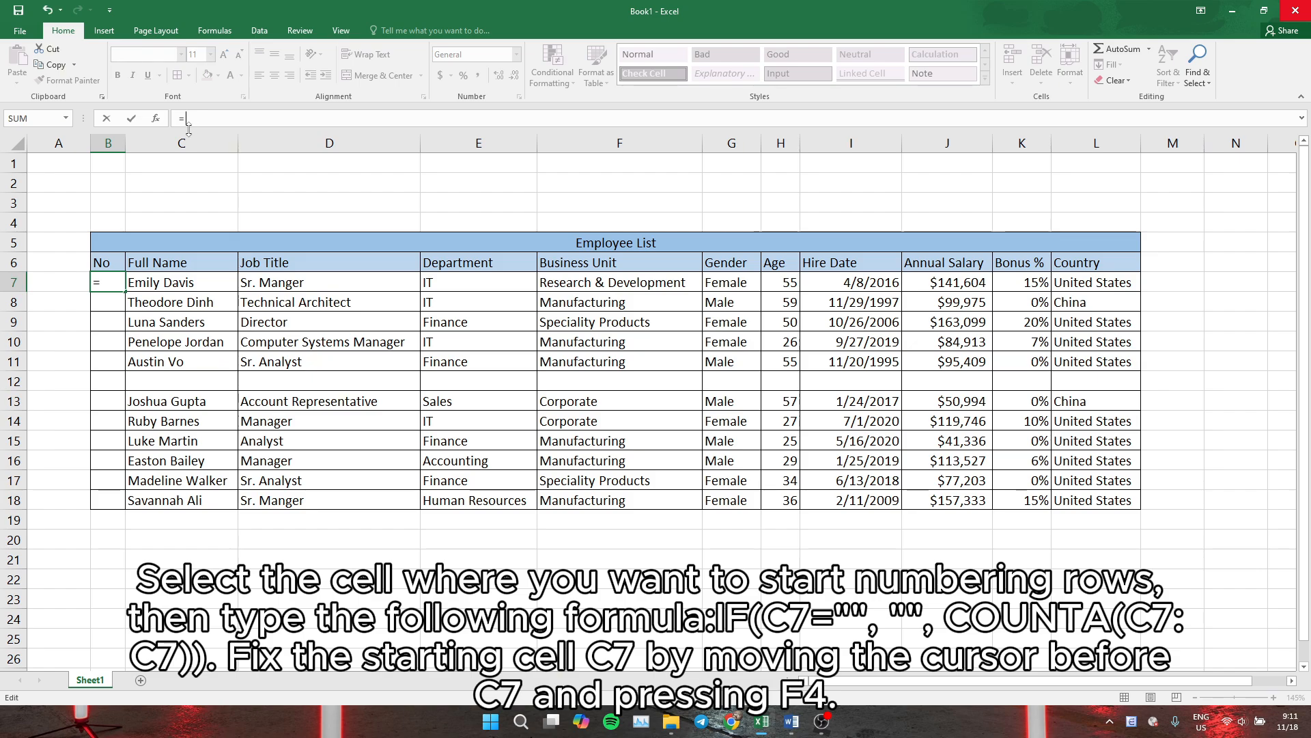
pyautogui.write(' if(')
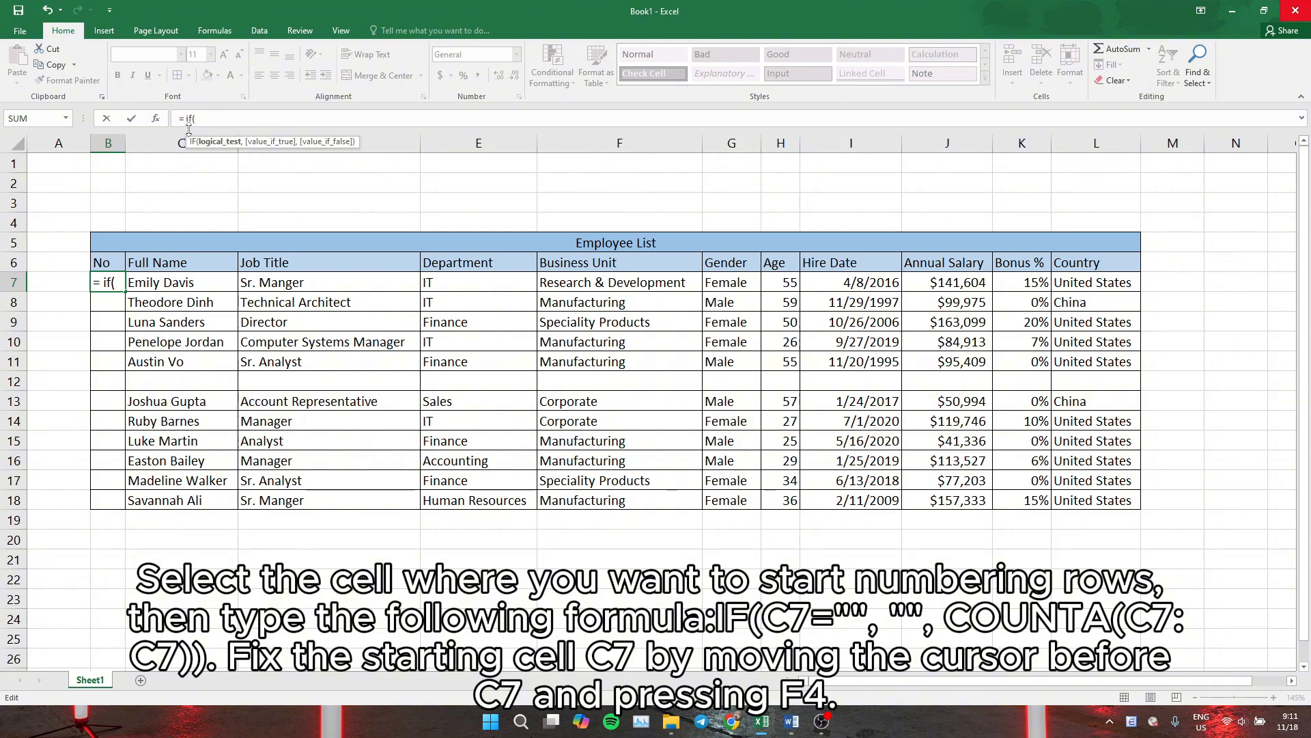
pyautogui.write('C7')
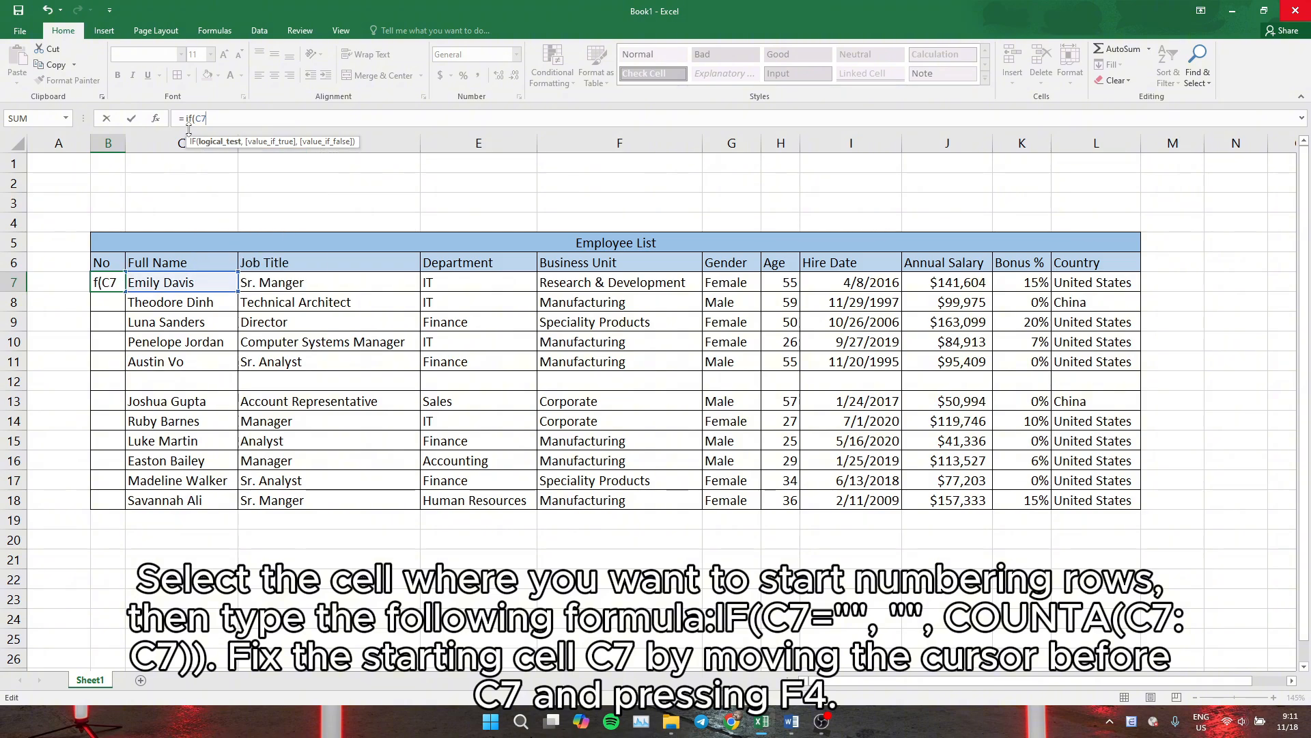
pyautogui.write('="",""')
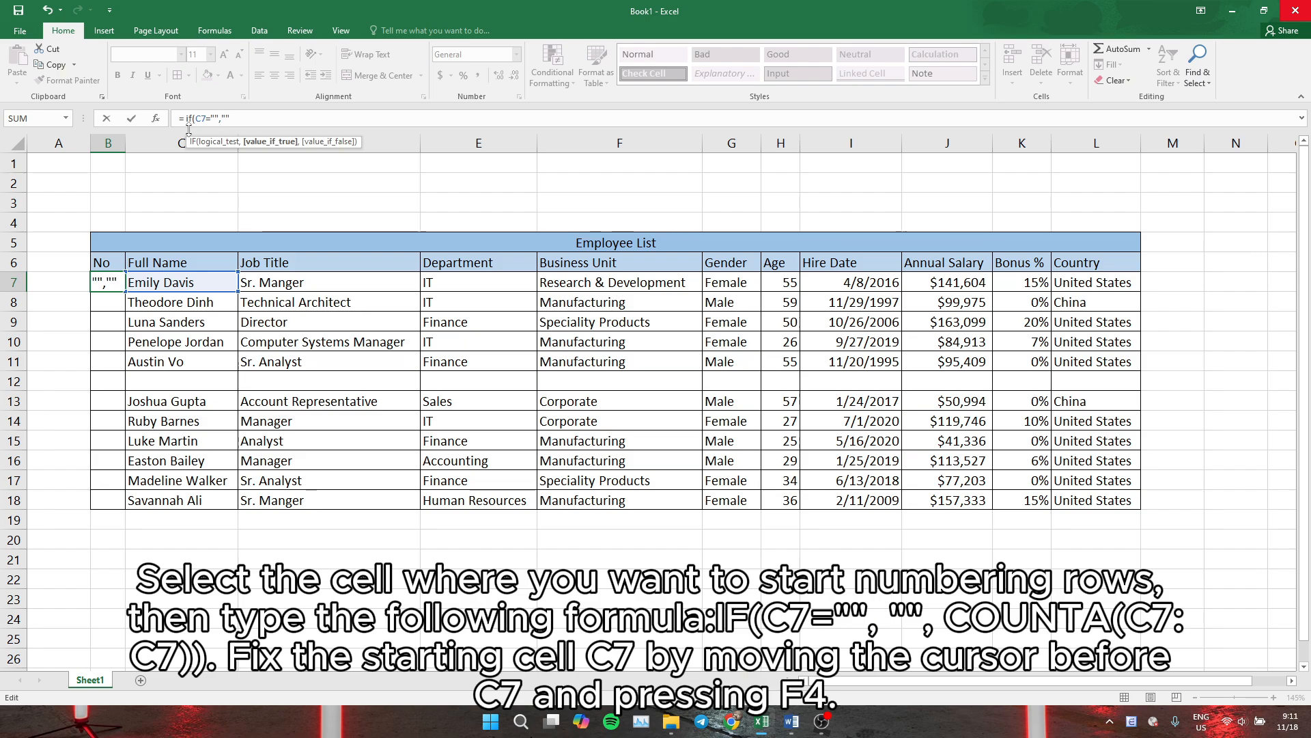
pyautogui.write(',counta')
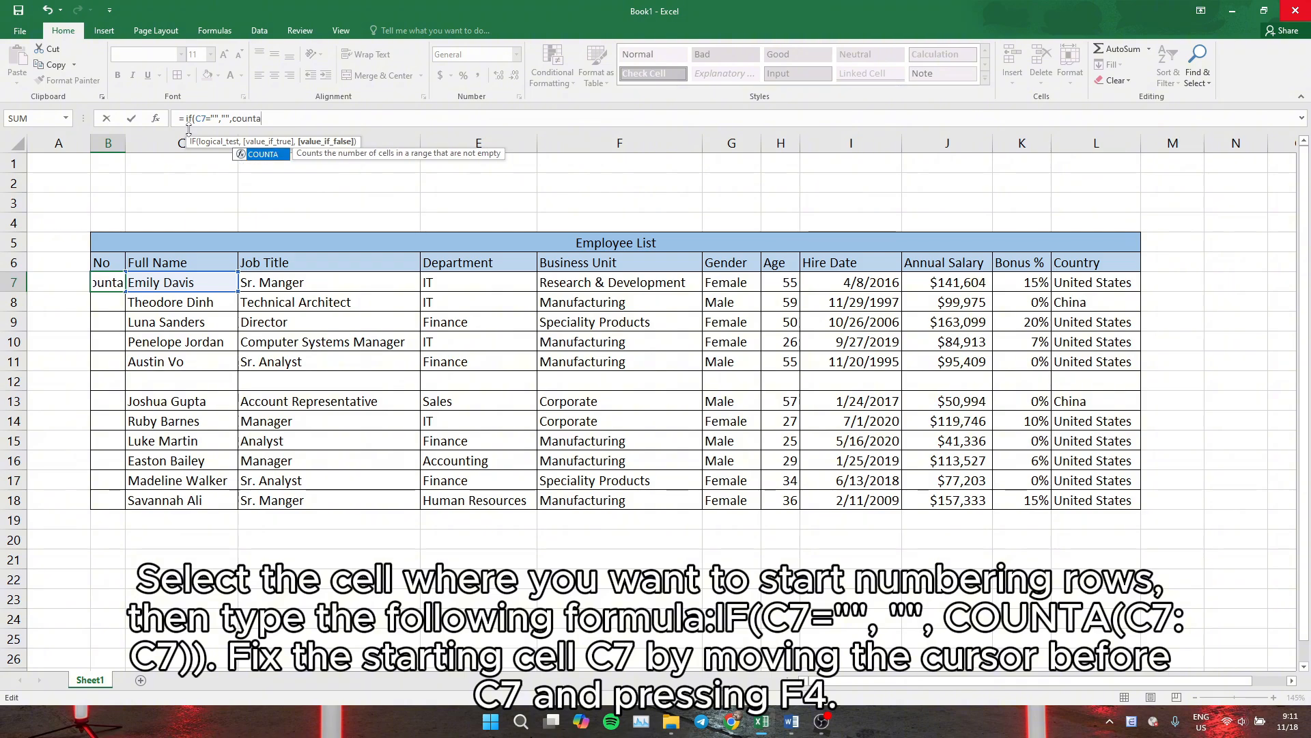
pyautogui.write('(')
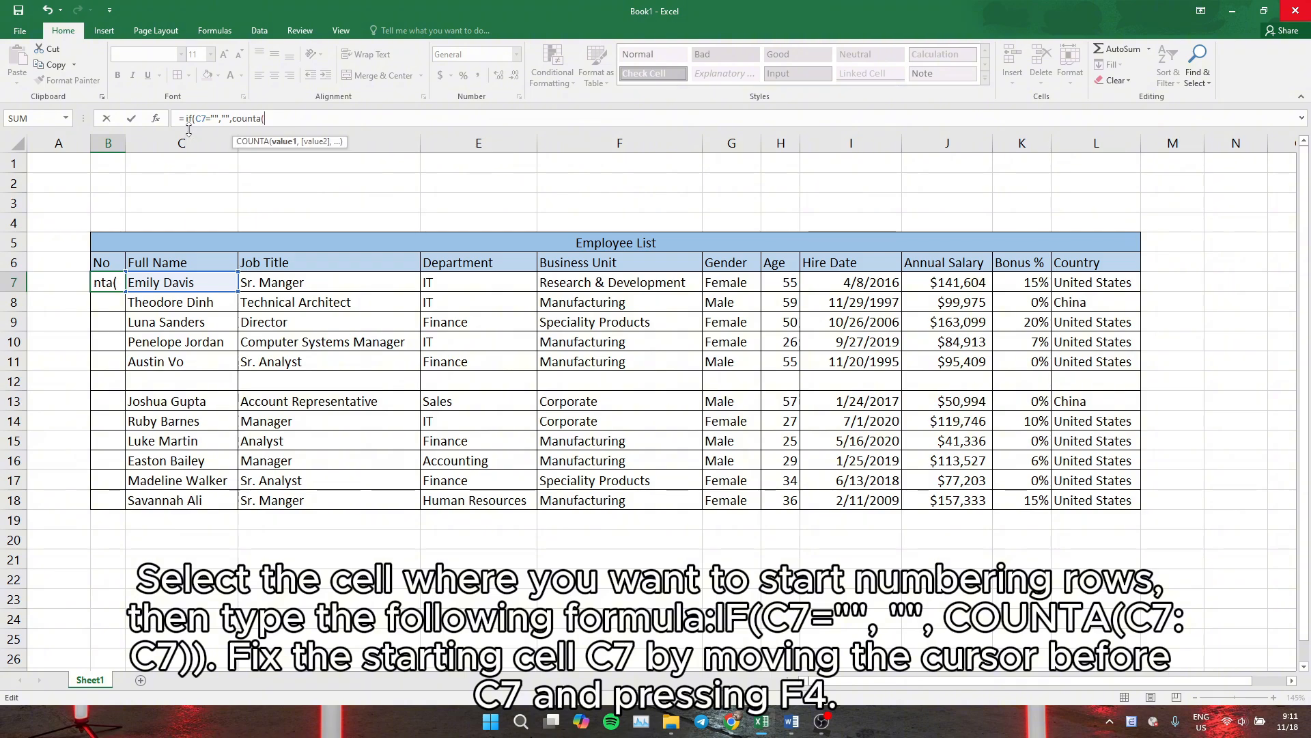
pyautogui.write('C7')
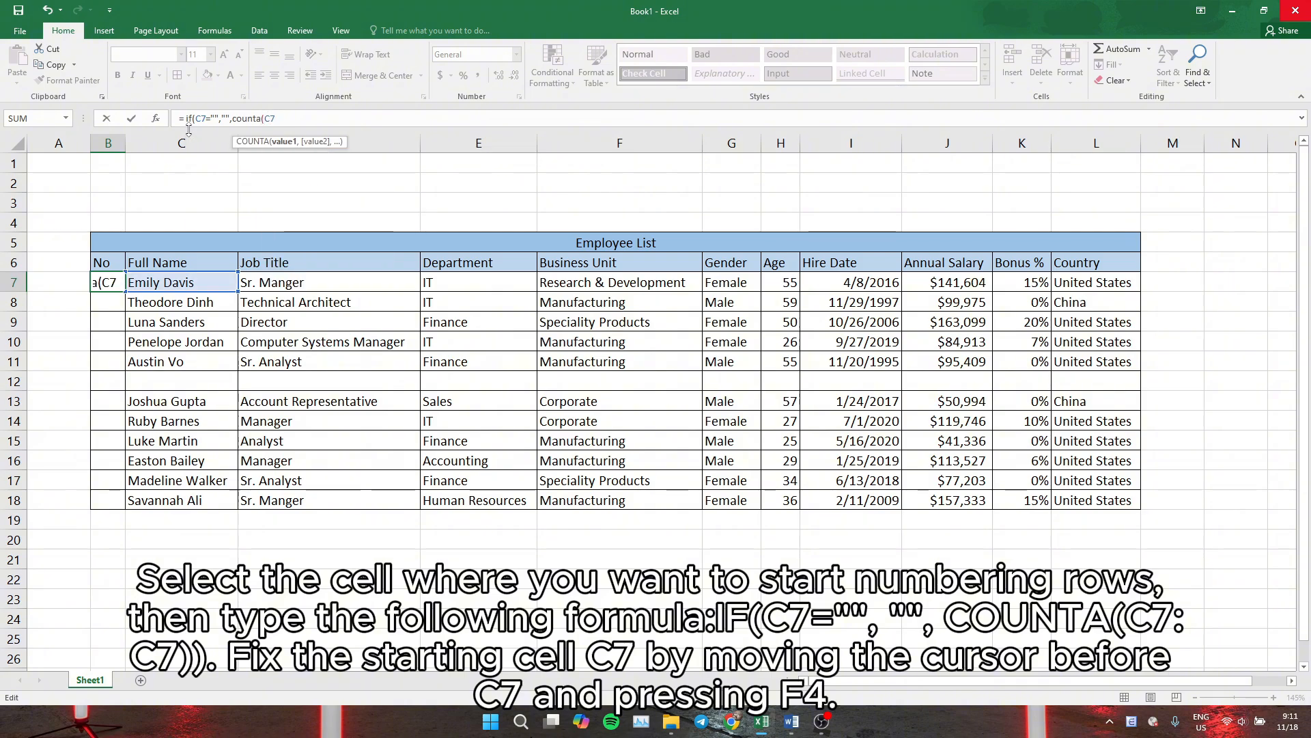
pyautogui.write(':c')
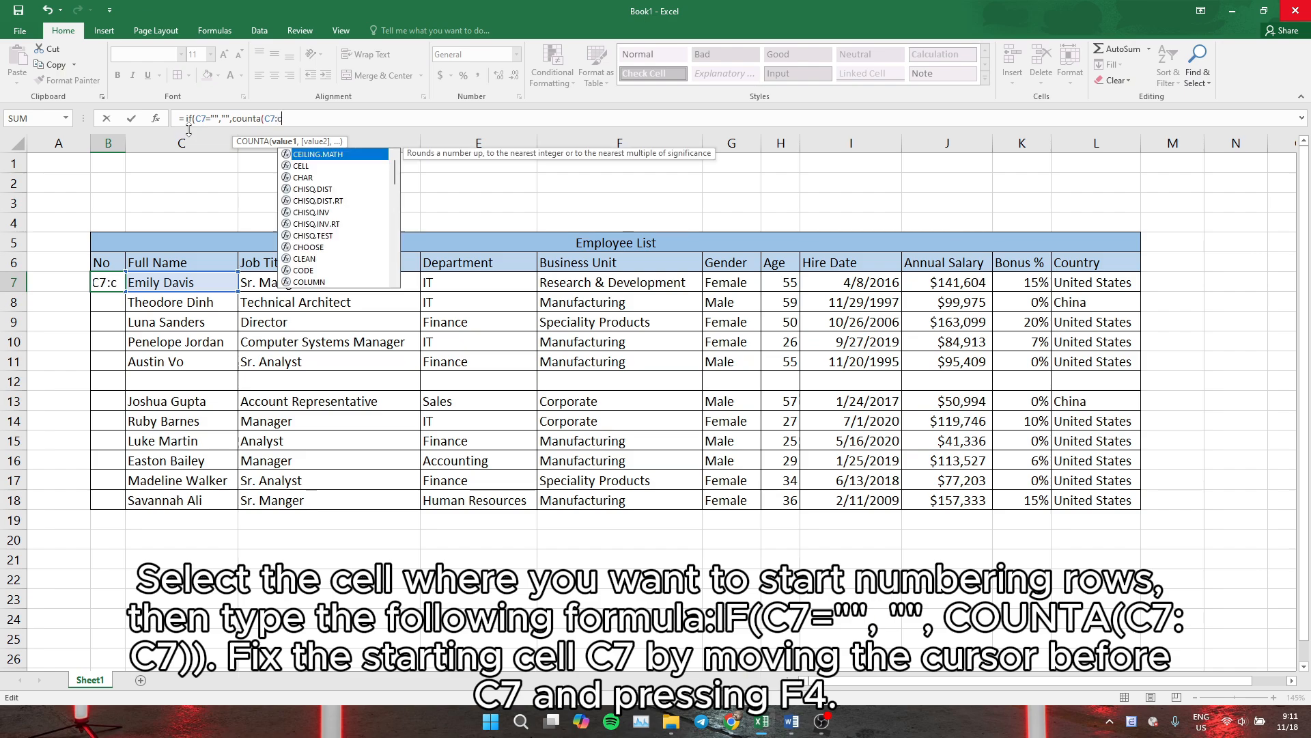
pyautogui.press('BackSpace')
pyautogui.write('C&')
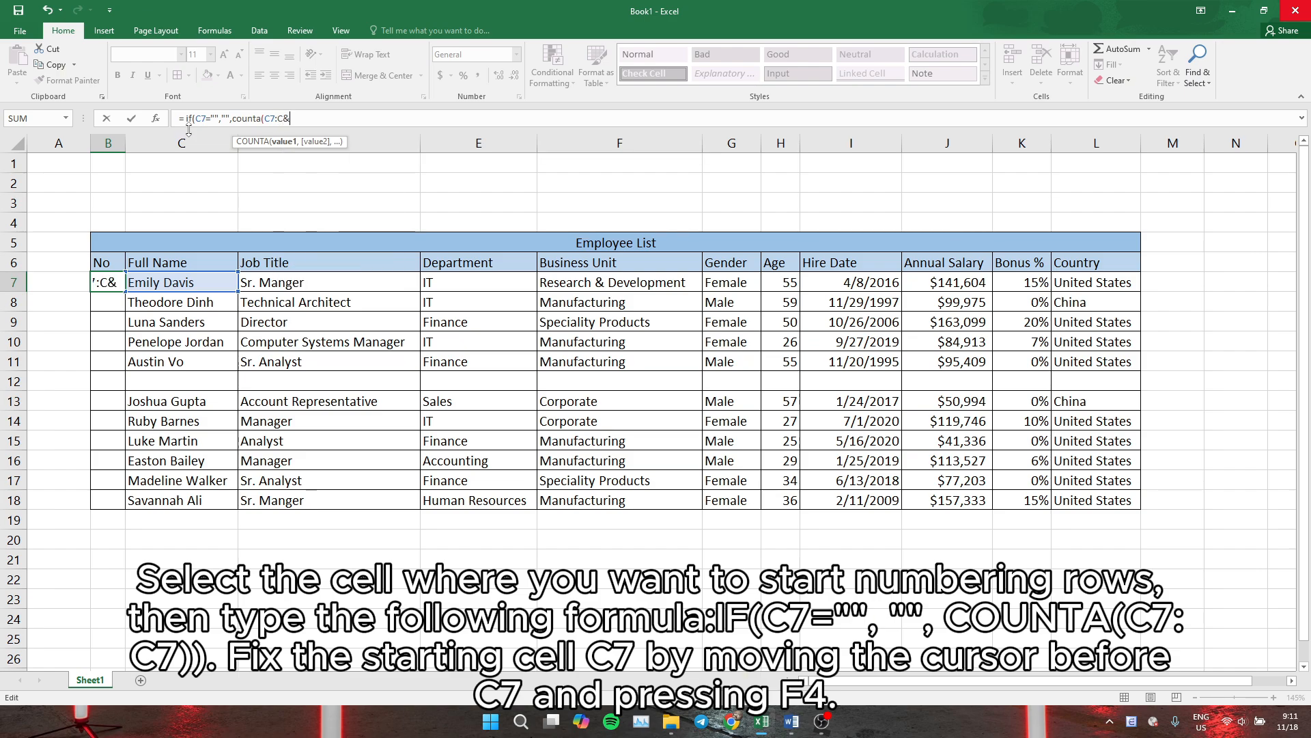
pyautogui.press('BackSpace')
pyautogui.write('7))')
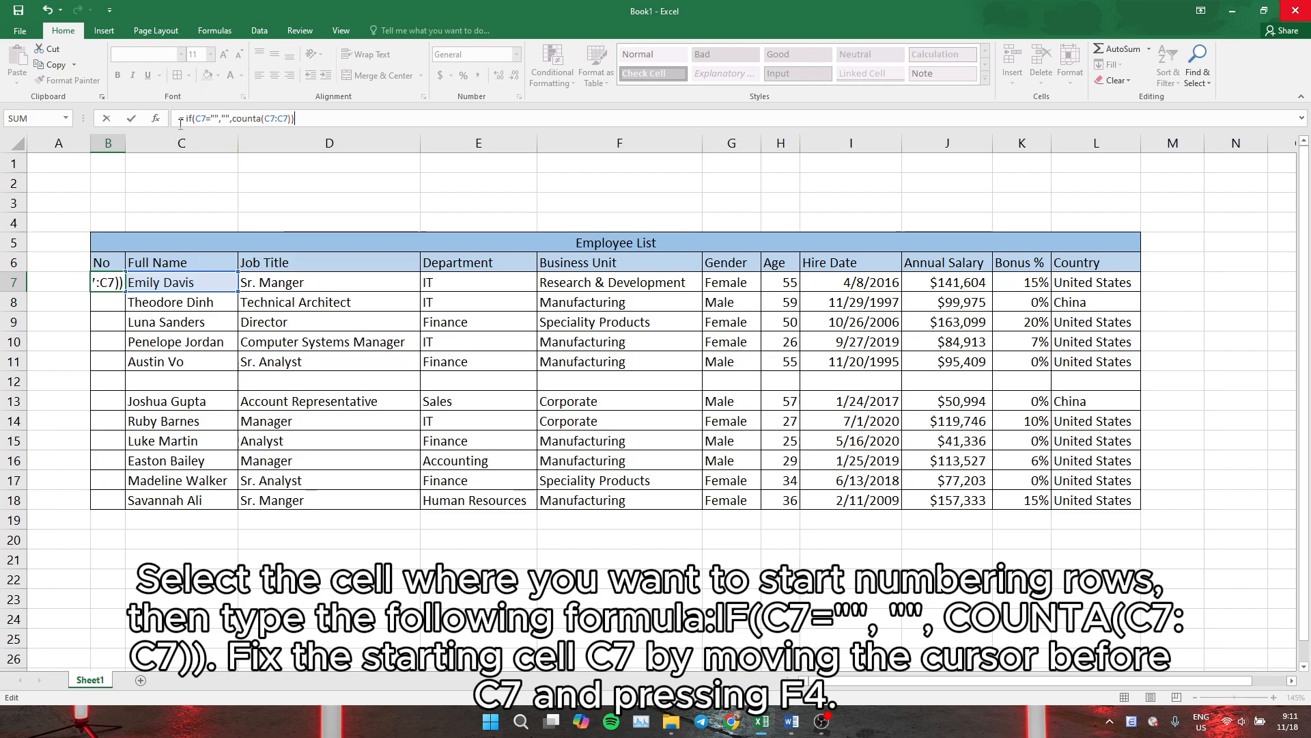
# Make the COUNTA range's starting reference absolute as $C$7 and confirm the formula
pyautogui.click(264, 119)
pyautogui.click(265, 119)
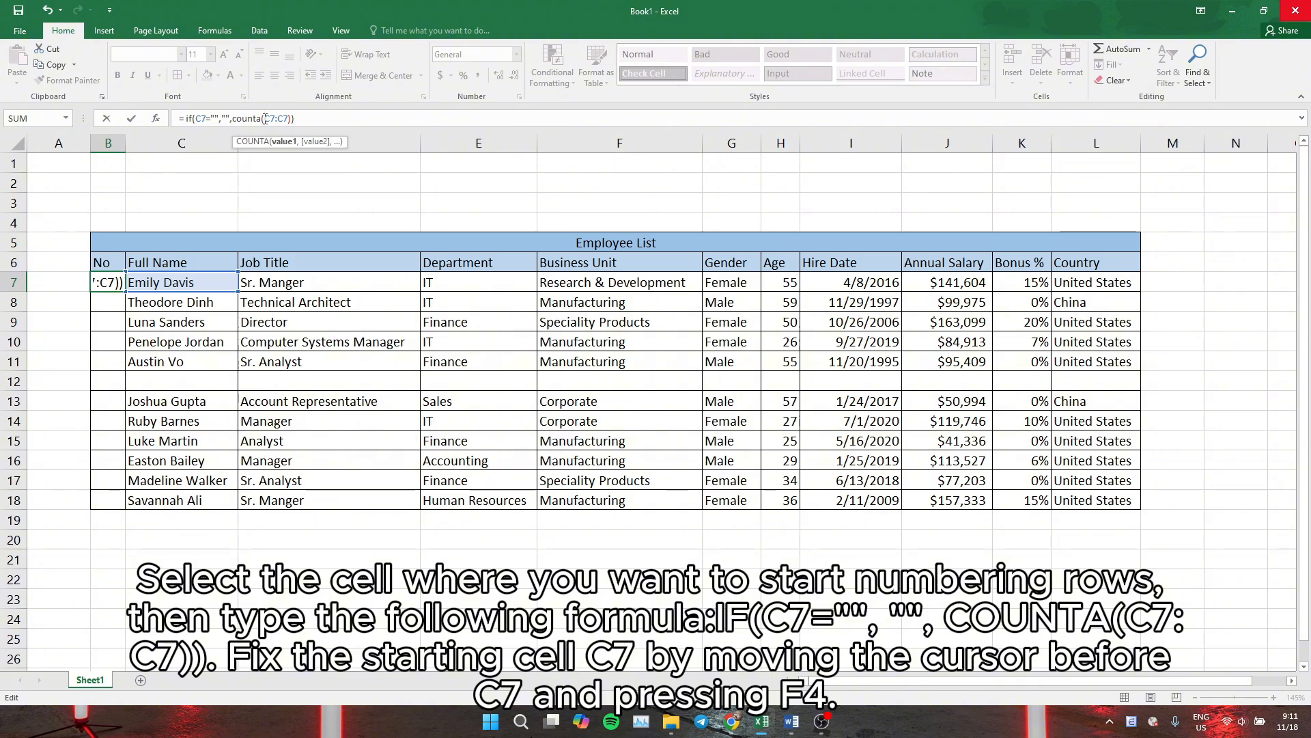
pyautogui.press('F4')
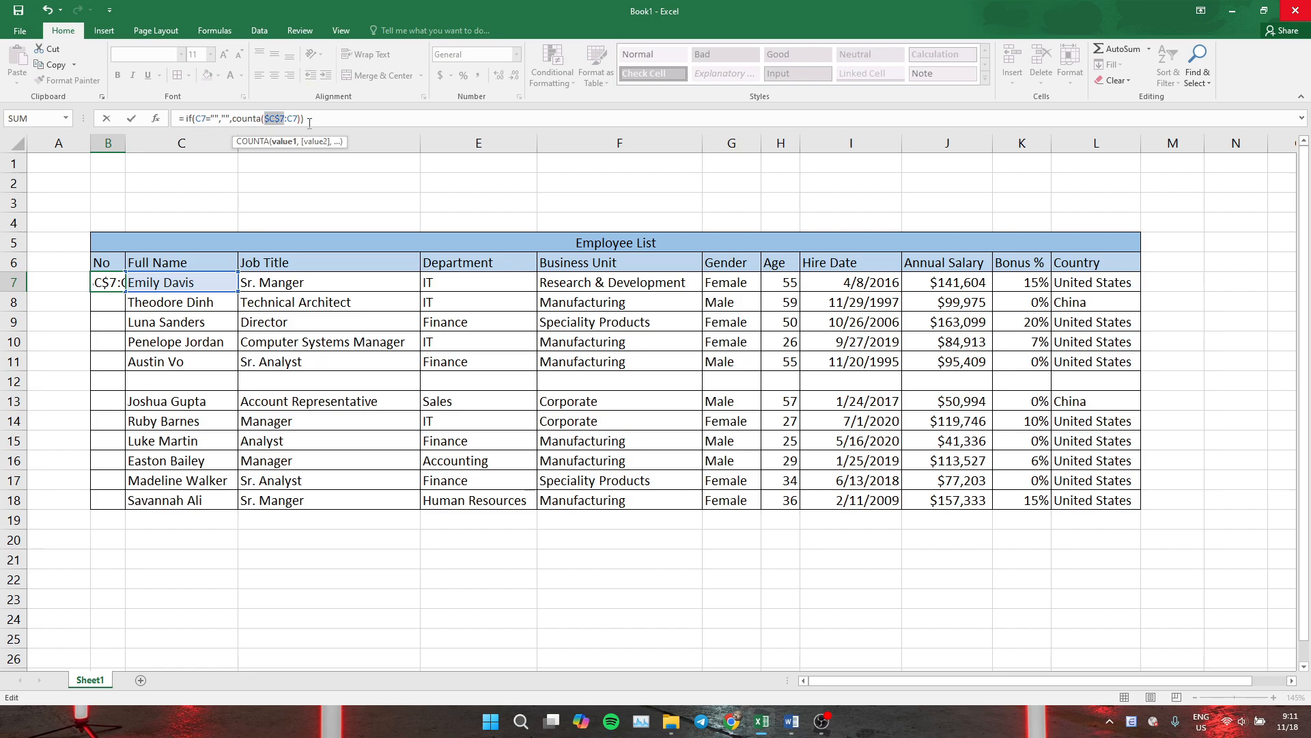
pyautogui.press('Return')
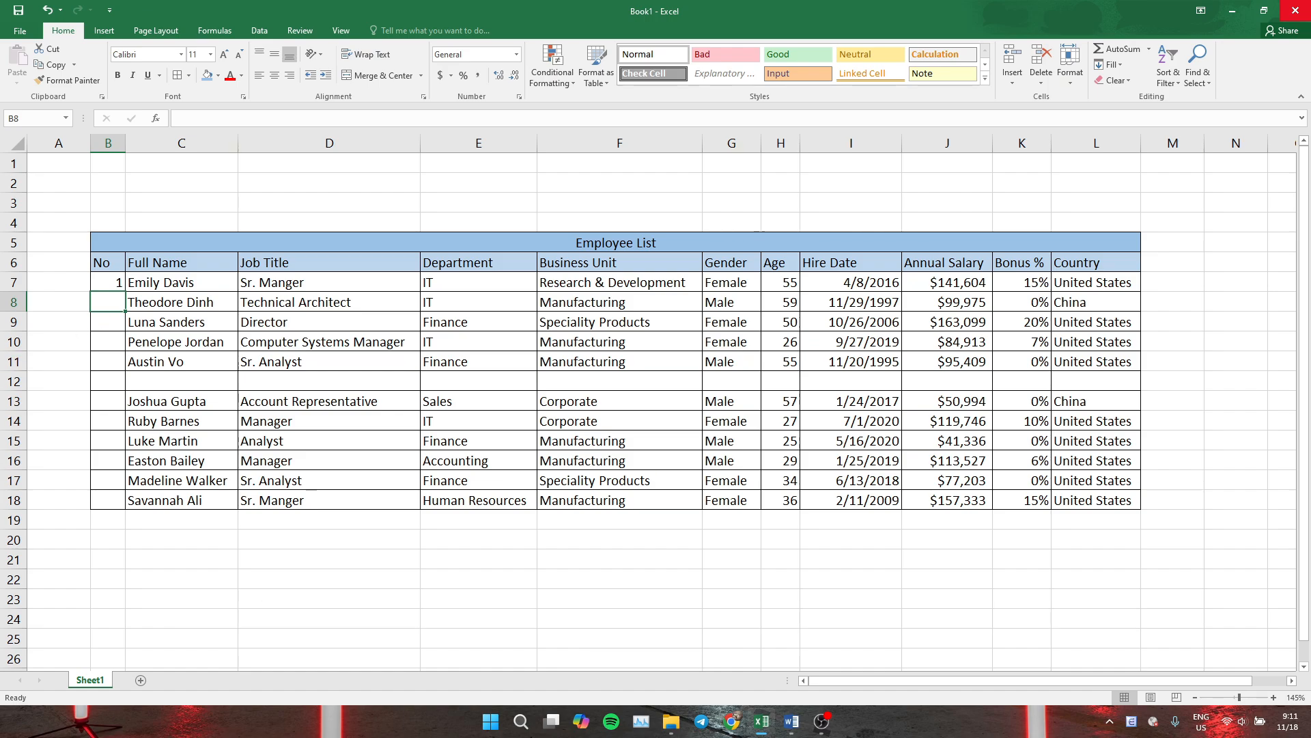
# Fill the B7 formula down the No column through row 18
pyautogui.press('Up')
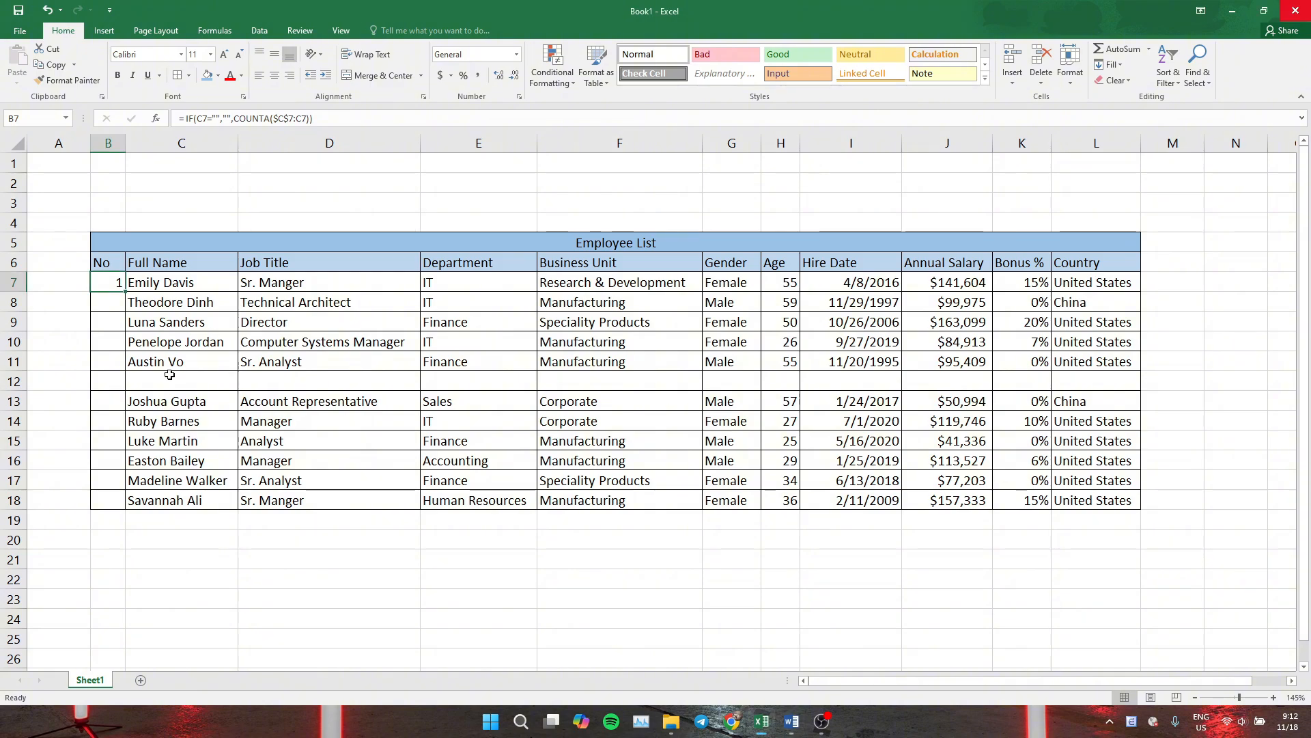
pyautogui.click(158, 393)
pyautogui.click(108, 287)
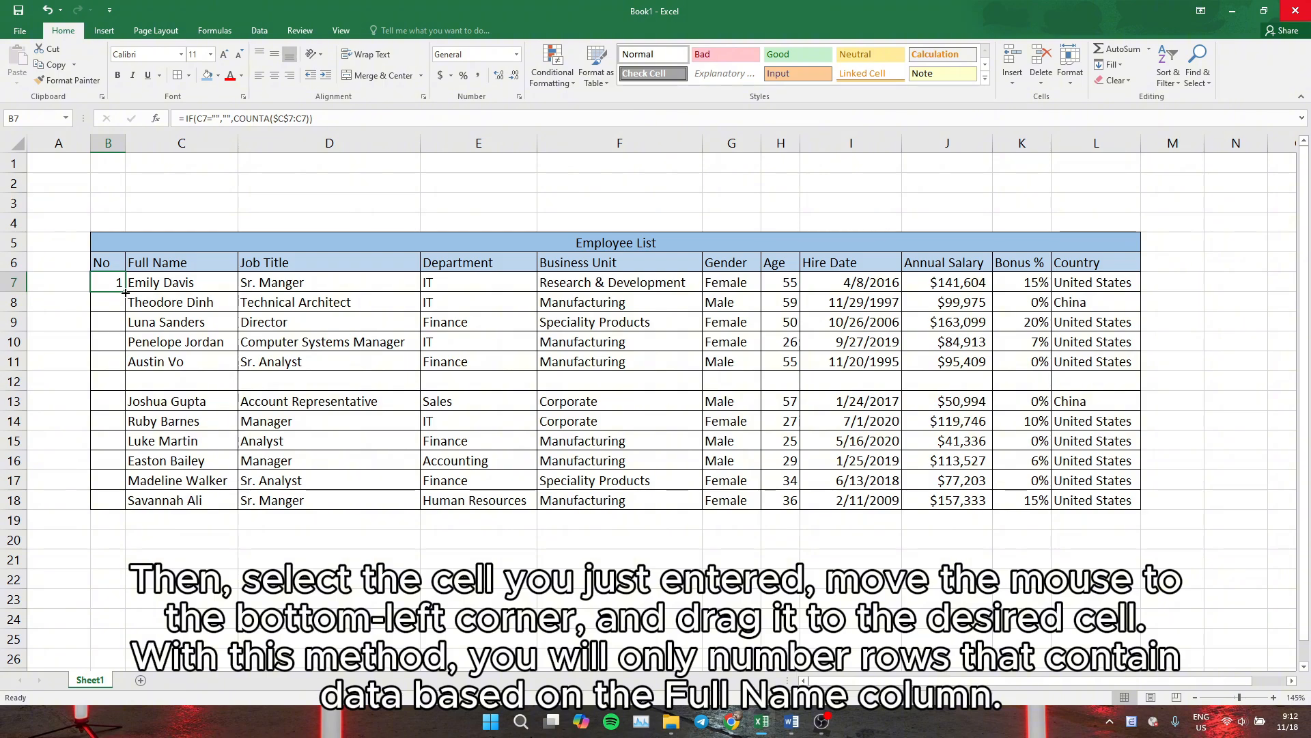
pyautogui.moveTo(126, 292); pyautogui.dragTo(104, 505)
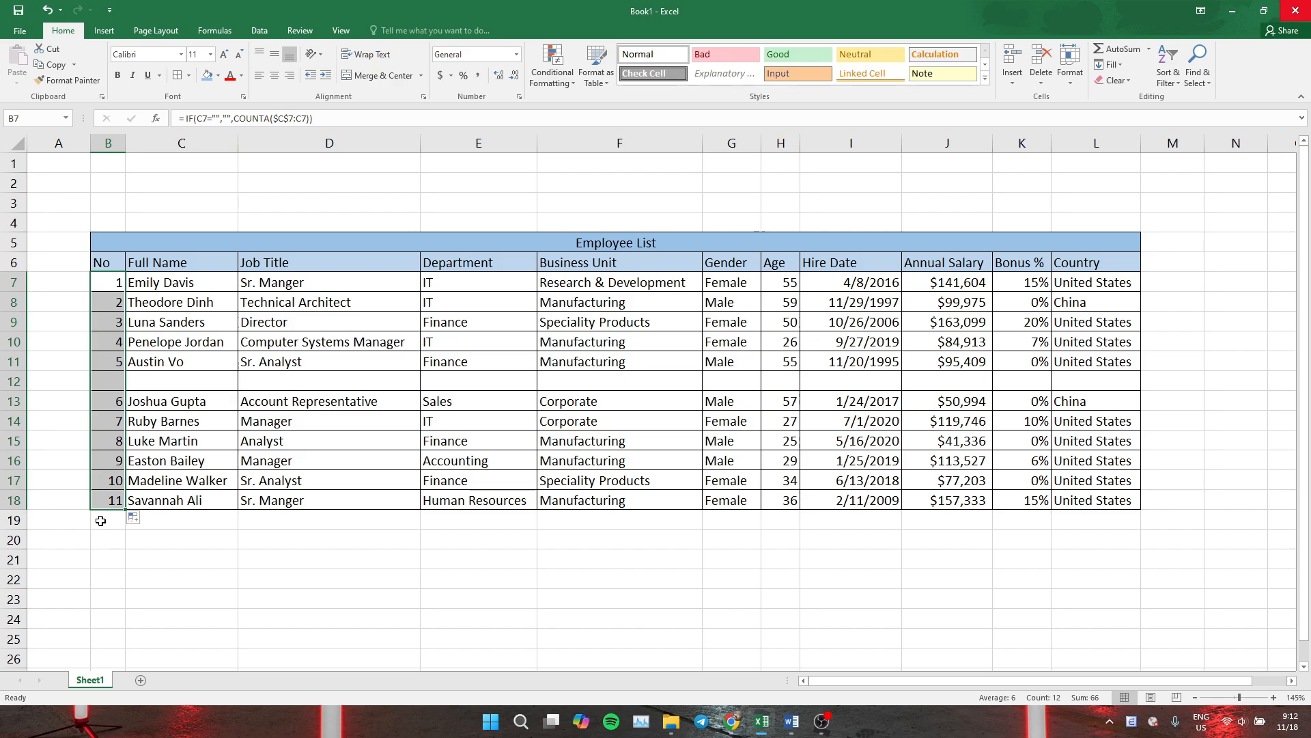
pyautogui.click(100, 520)
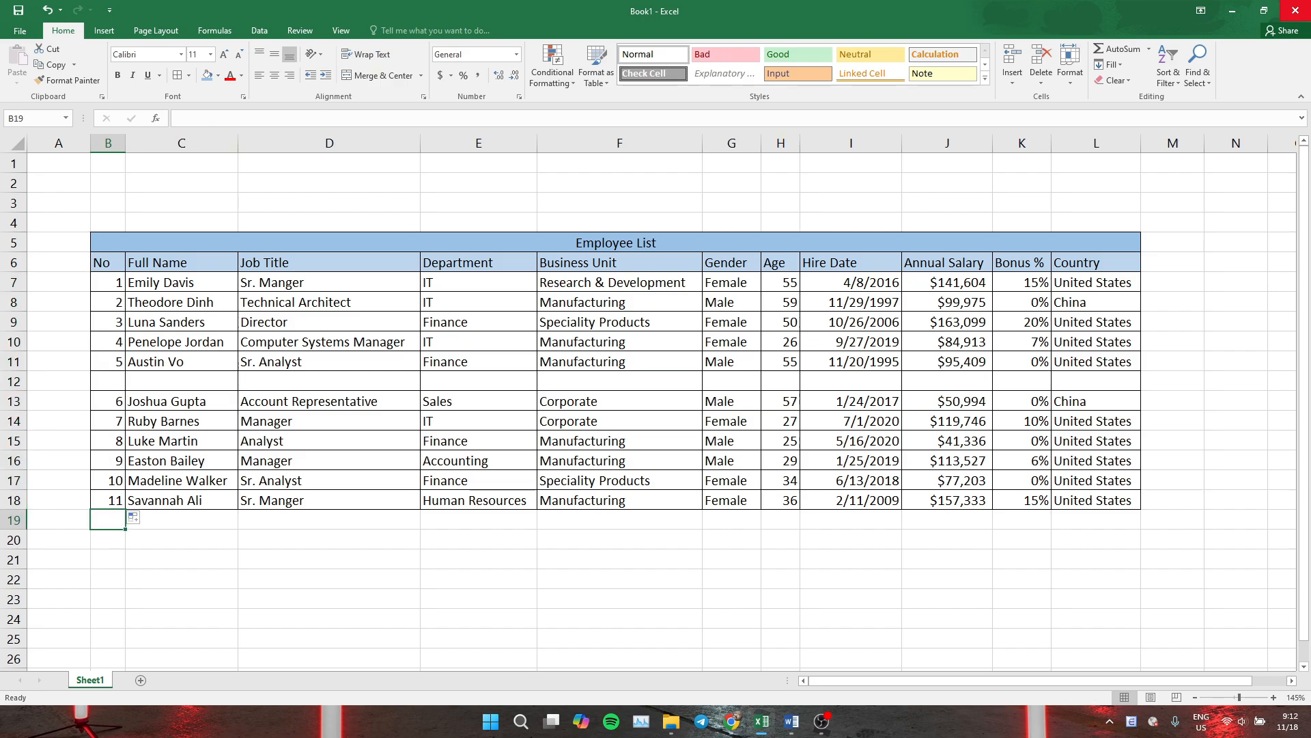